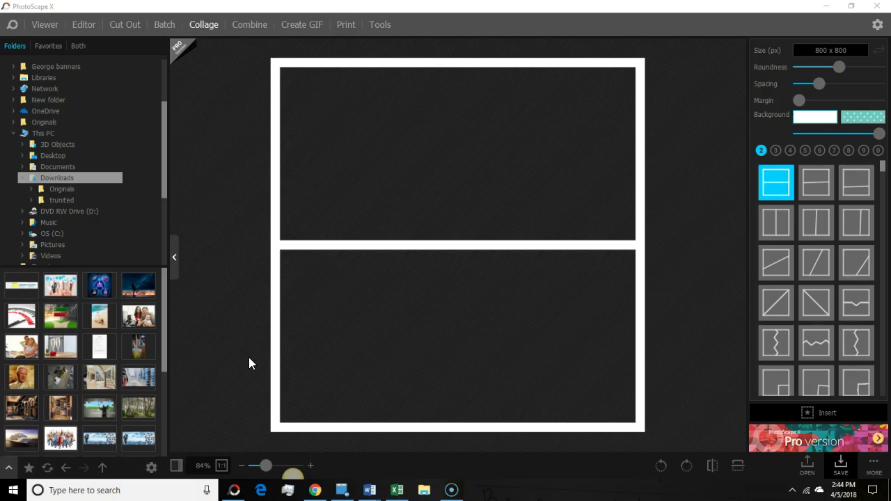
Step: Browse the folder tree to Downloads to list its photos
{"action": "left_click", "coordinate": [63, 154]}
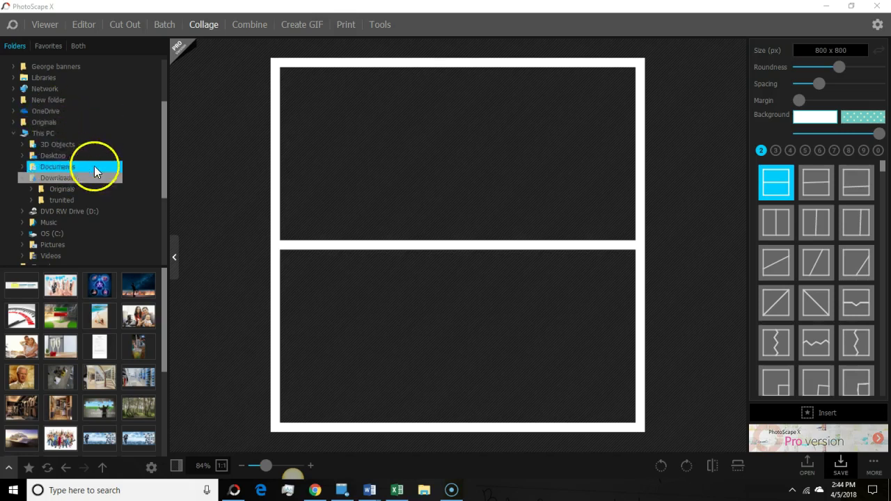
{"action": "left_click_drag", "start_coordinate": [165, 137], "coordinate": [165, 190]}
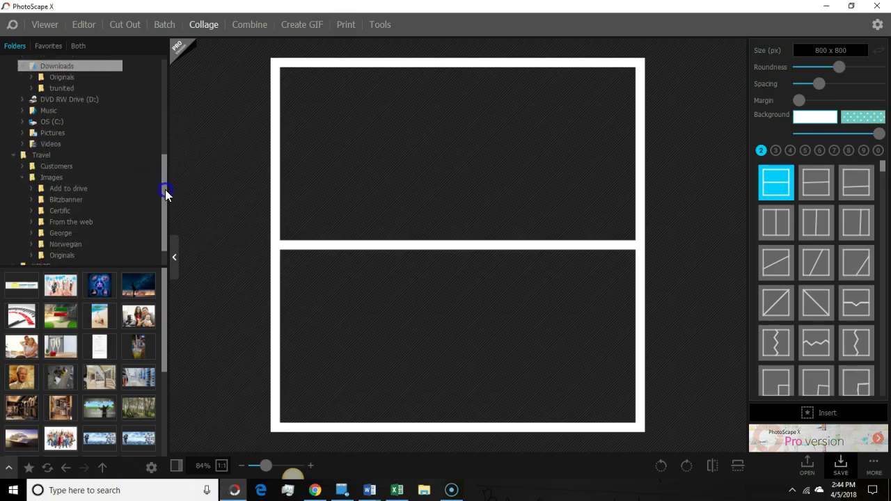
{"action": "left_click_drag", "start_coordinate": [165, 189], "coordinate": [174, 115]}
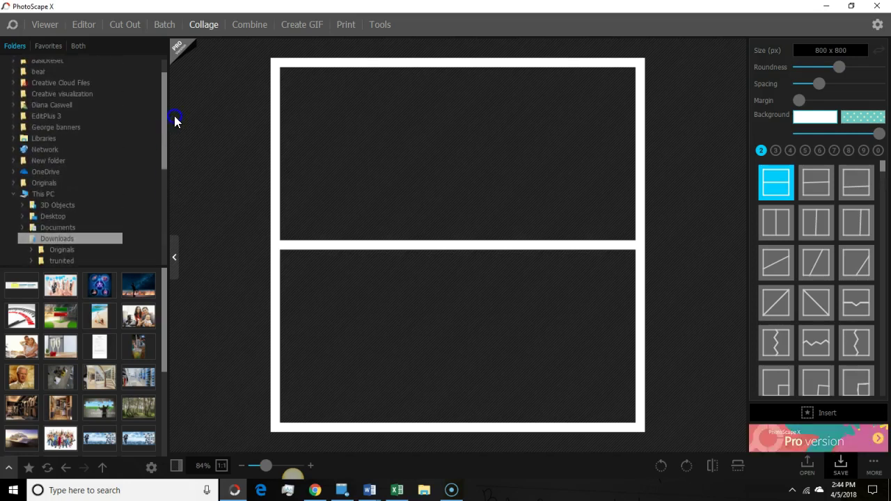
{"action": "left_click", "coordinate": [68, 233]}
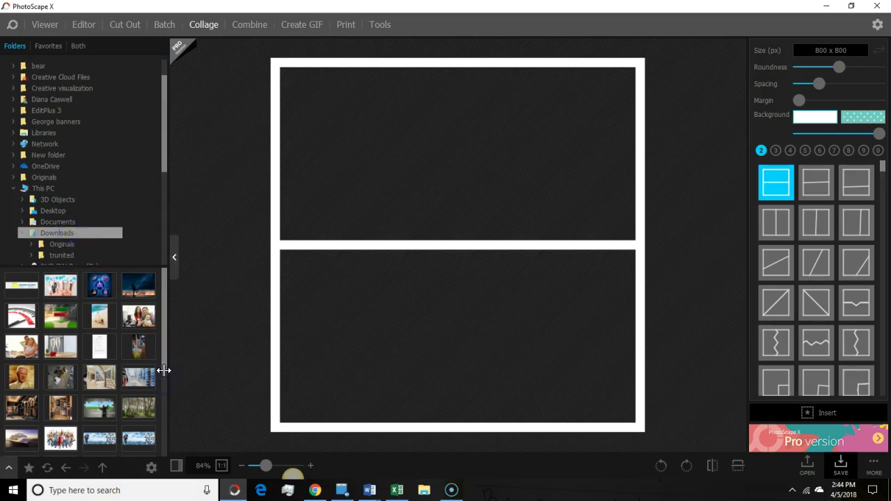
Step: Put the castle photo in the top cell and the sunset couple photo below, then close the adjustment panel
{"action": "left_click_drag", "start_coordinate": [162, 373], "coordinate": [160, 430]}
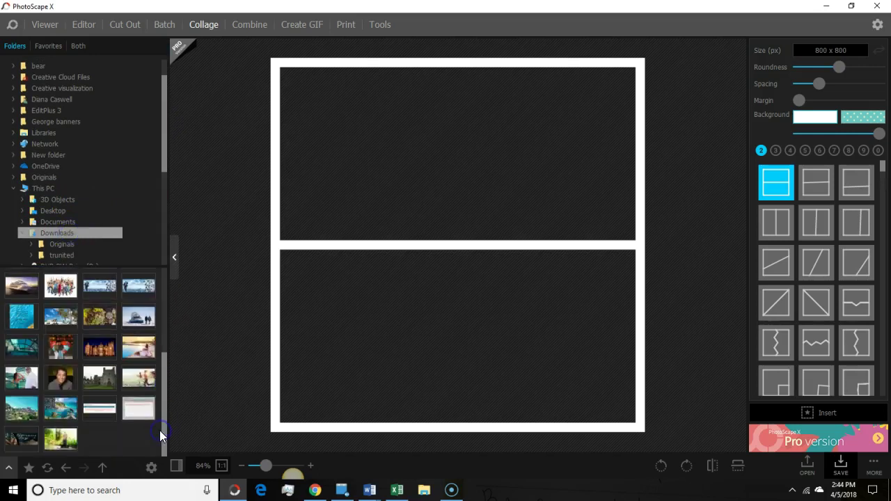
{"action": "left_click_drag", "start_coordinate": [105, 391], "coordinate": [413, 167]}
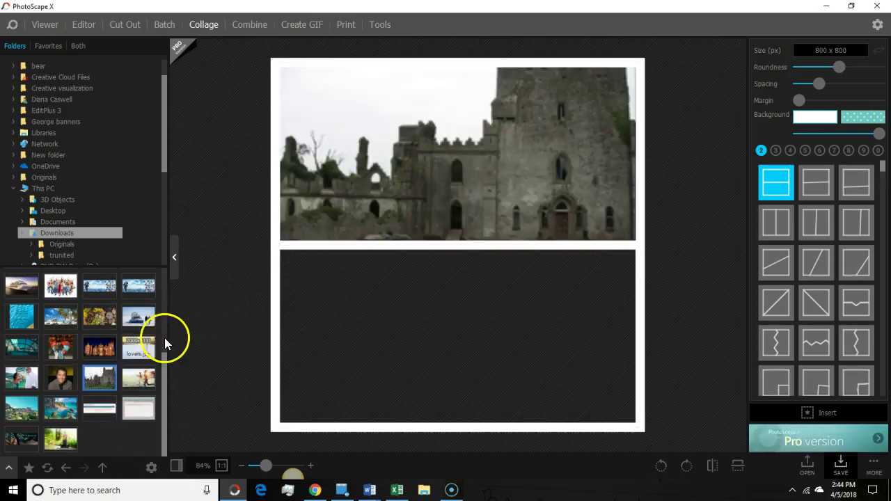
{"action": "left_click_drag", "start_coordinate": [139, 346], "coordinate": [391, 280]}
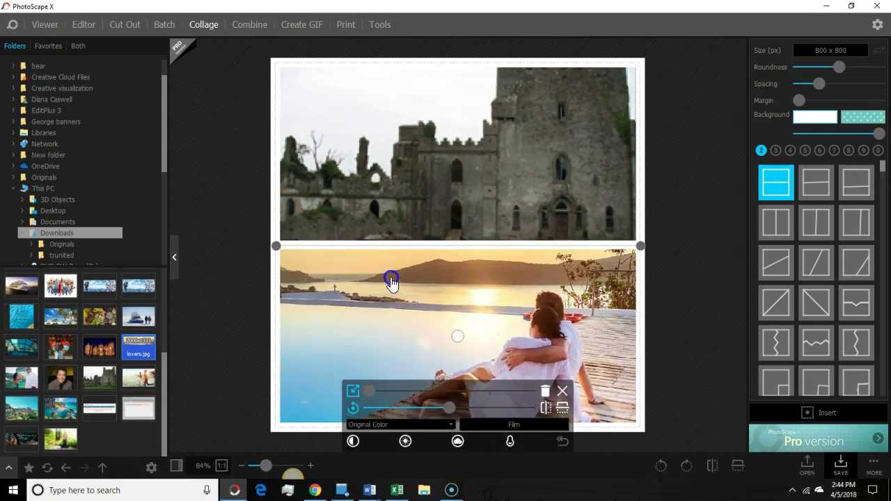
{"action": "left_click", "coordinate": [562, 393]}
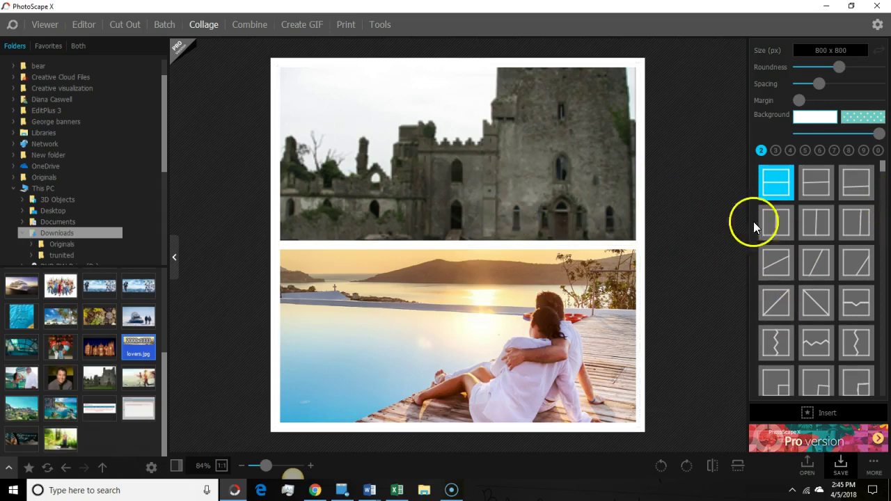
{"action": "left_click_drag", "start_coordinate": [882, 172], "coordinate": [887, 193]}
Step: Use a three-triangle diagonal layout with the couple, glass-dome and Tulum turtle photos
{"action": "scroll", "coordinate": [886, 195], "scroll_direction": "down", "scroll_amount": 1}
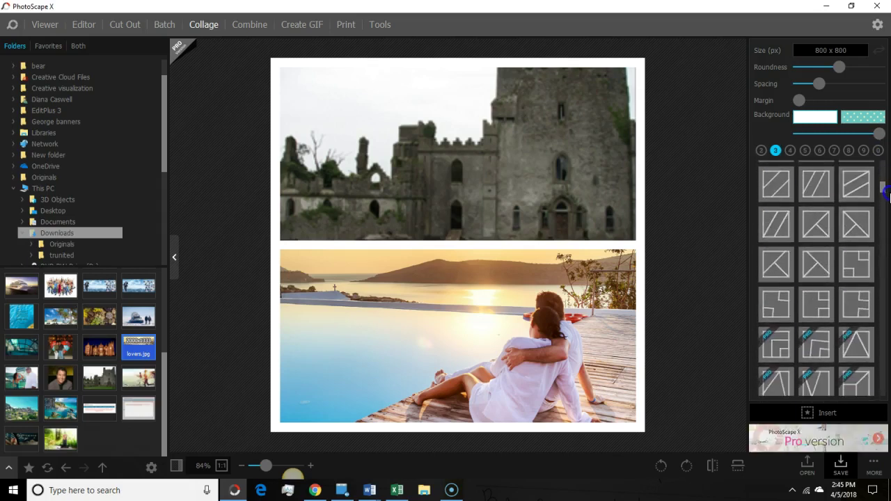
{"action": "left_click", "coordinate": [820, 222]}
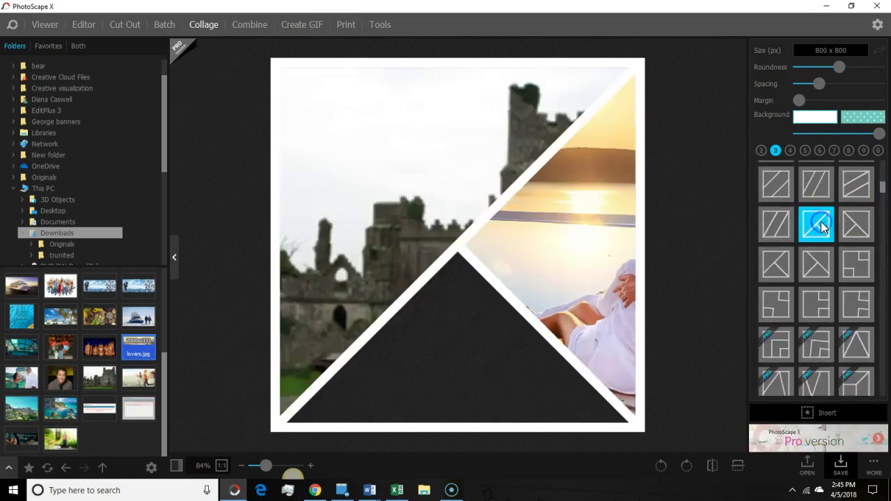
{"action": "left_click_drag", "start_coordinate": [590, 243], "coordinate": [482, 224]}
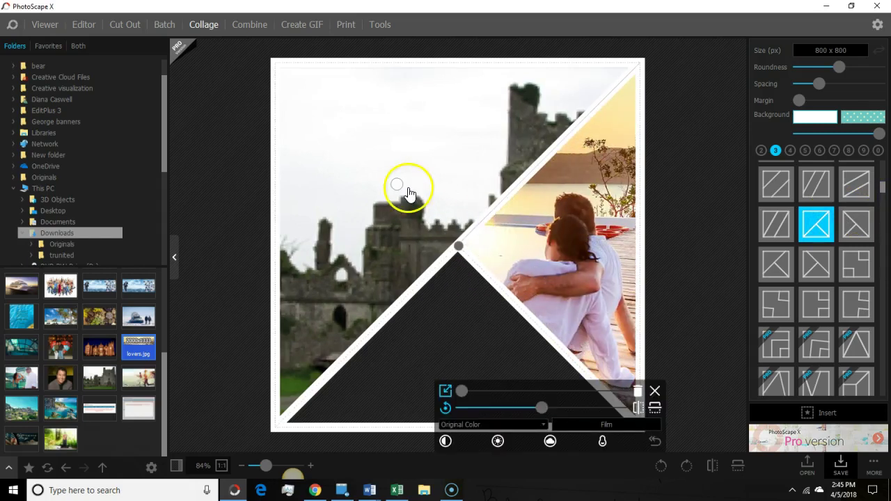
{"action": "left_click_drag", "start_coordinate": [23, 348], "coordinate": [404, 323]}
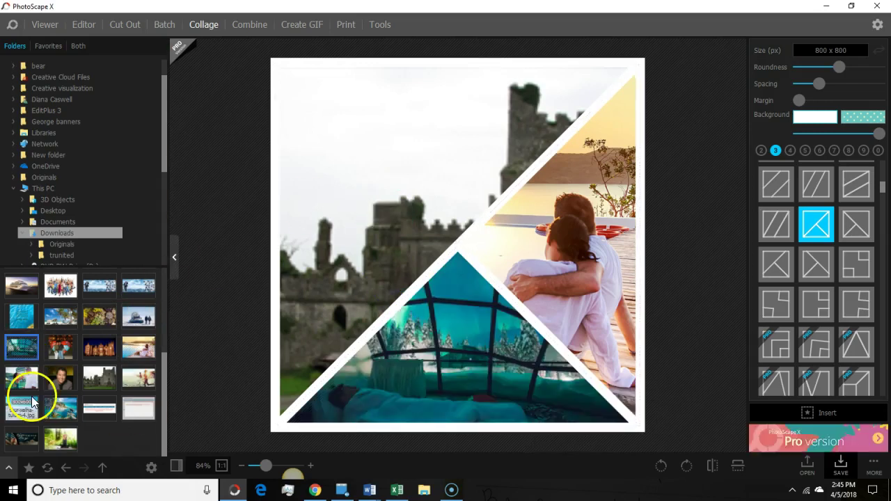
{"action": "left_click_drag", "start_coordinate": [53, 408], "coordinate": [361, 176]}
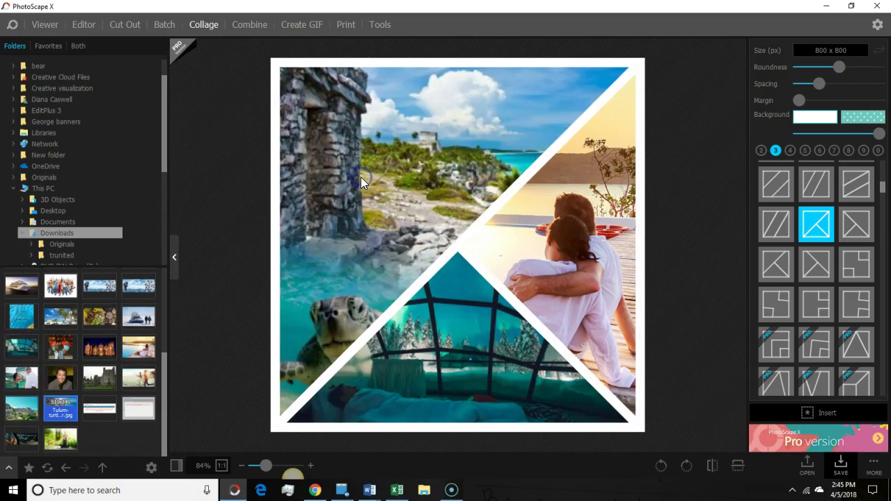
{"action": "left_click_drag", "start_coordinate": [368, 134], "coordinate": [353, 111]}
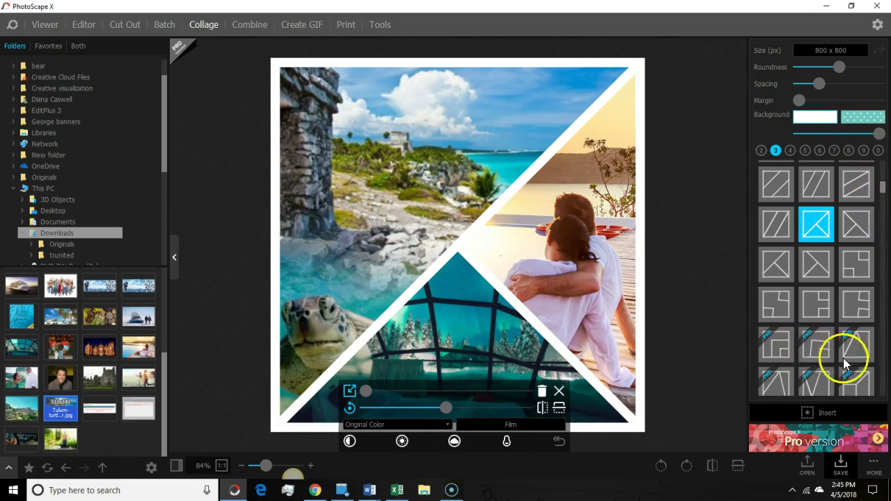
Step: Switch to the three parallel diagonal strips layout and pan each photo into view
{"action": "left_click", "coordinate": [865, 267]}
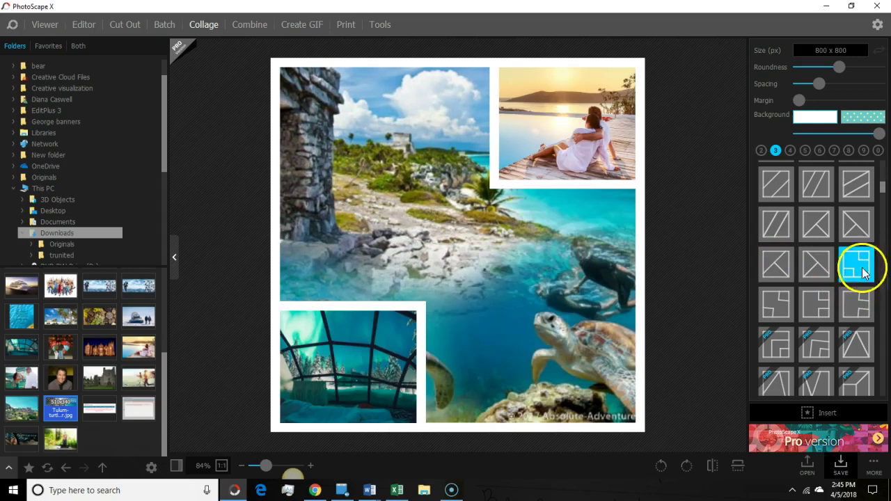
{"action": "left_click", "coordinate": [781, 224]}
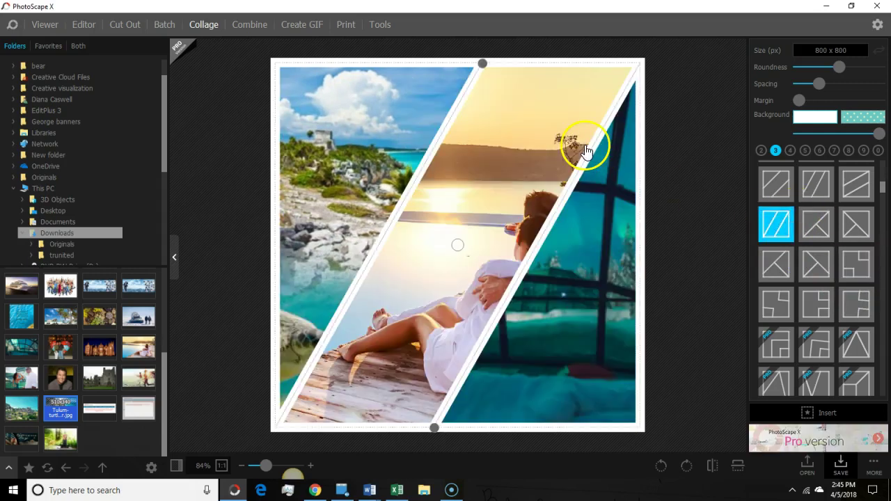
{"action": "left_click_drag", "start_coordinate": [563, 143], "coordinate": [509, 129]}
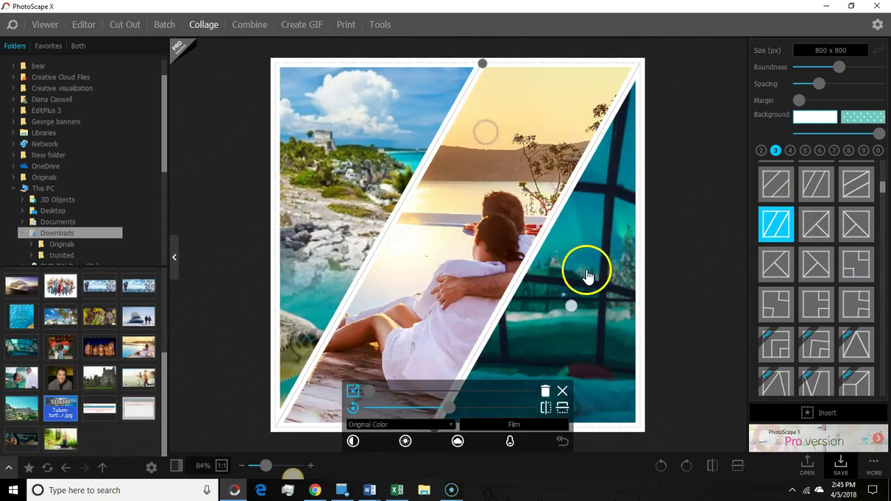
{"action": "left_click_drag", "start_coordinate": [588, 274], "coordinate": [732, 314]}
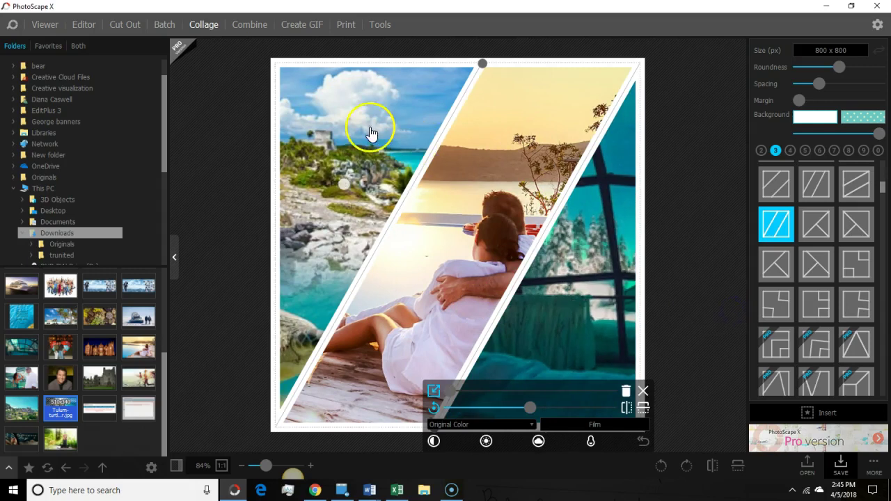
{"action": "left_click_drag", "start_coordinate": [368, 130], "coordinate": [423, 118]}
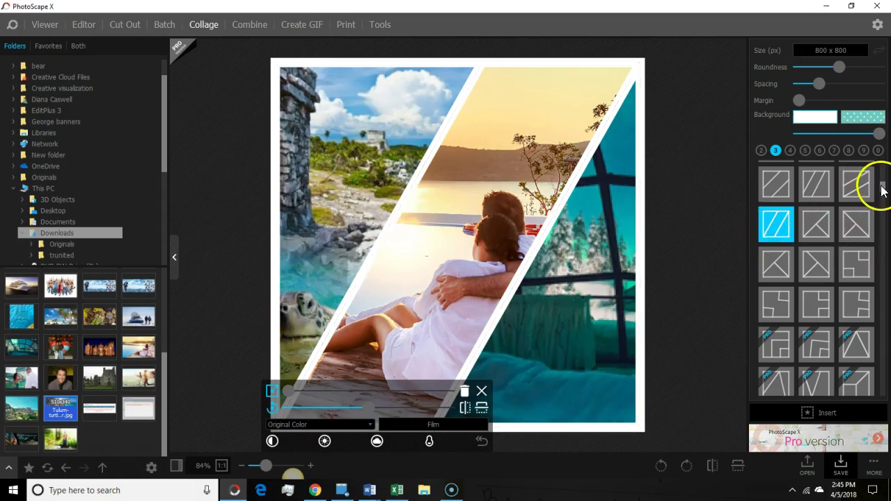
{"action": "left_click_drag", "start_coordinate": [881, 189], "coordinate": [886, 223]}
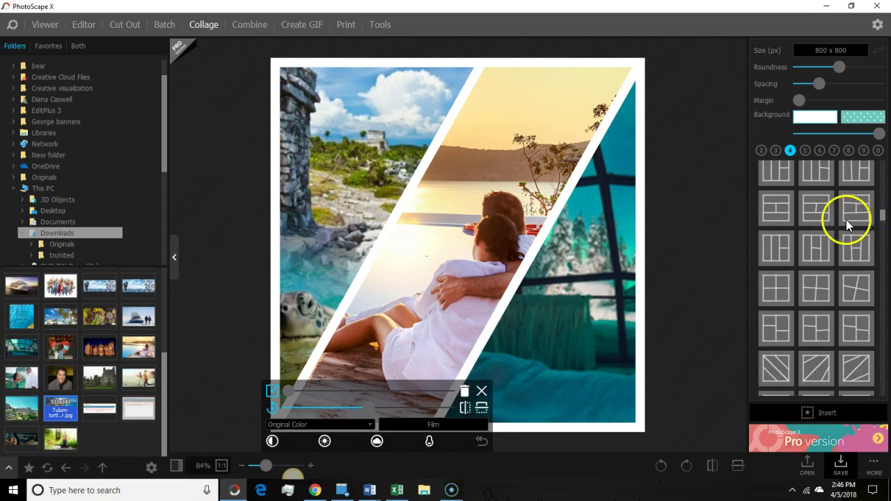
Step: Switch layout template and place the castle-at-night photo in the empty bottom cell
{"action": "left_click", "coordinate": [816, 209]}
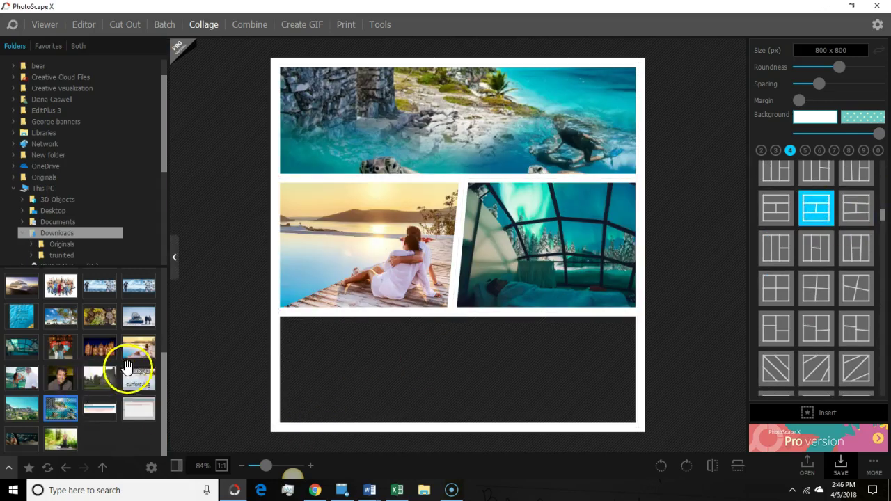
{"action": "left_click_drag", "start_coordinate": [95, 356], "coordinate": [346, 380]}
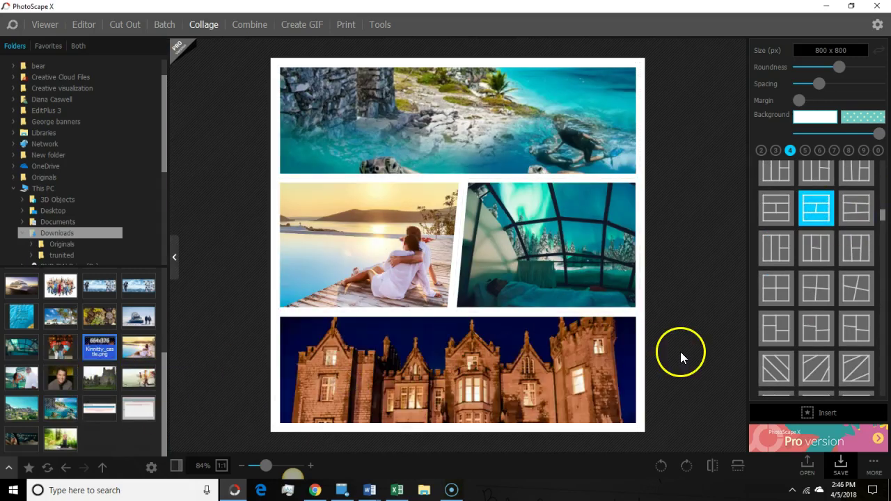
{"action": "left_click", "coordinate": [884, 216]}
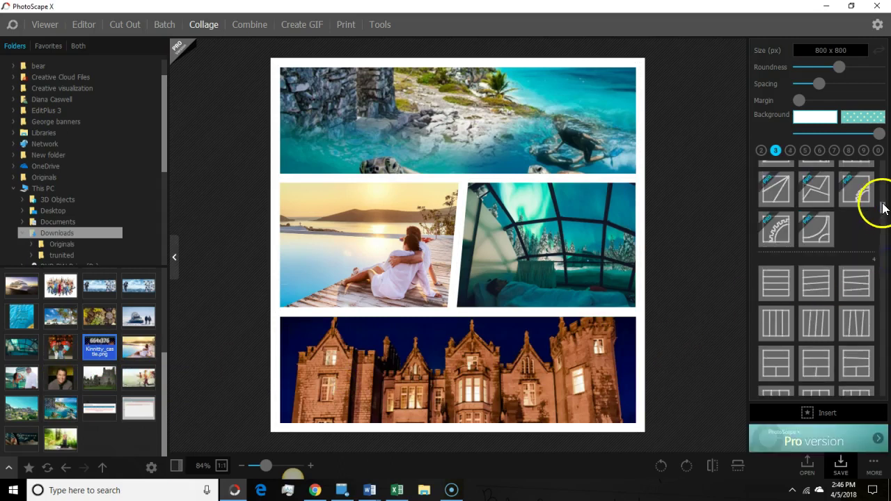
{"action": "left_click_drag", "start_coordinate": [883, 207], "coordinate": [882, 268]}
{"action": "scroll", "coordinate": [883, 265], "scroll_direction": "up", "scroll_amount": 5}
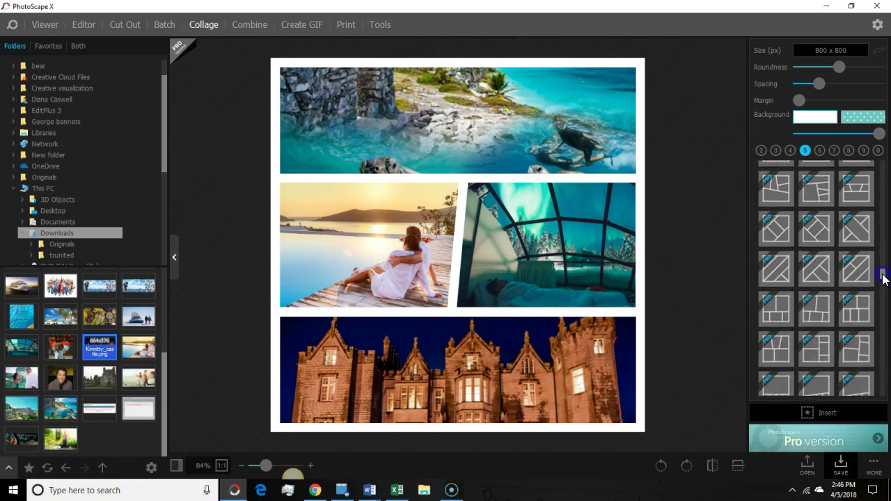
{"action": "mouse_move", "coordinate": [883, 261]}
{"action": "left_mouse_down"}
{"action": "mouse_move", "coordinate": [887, 284]}
{"action": "mouse_move", "coordinate": [882, 260]}
{"action": "left_mouse_up"}
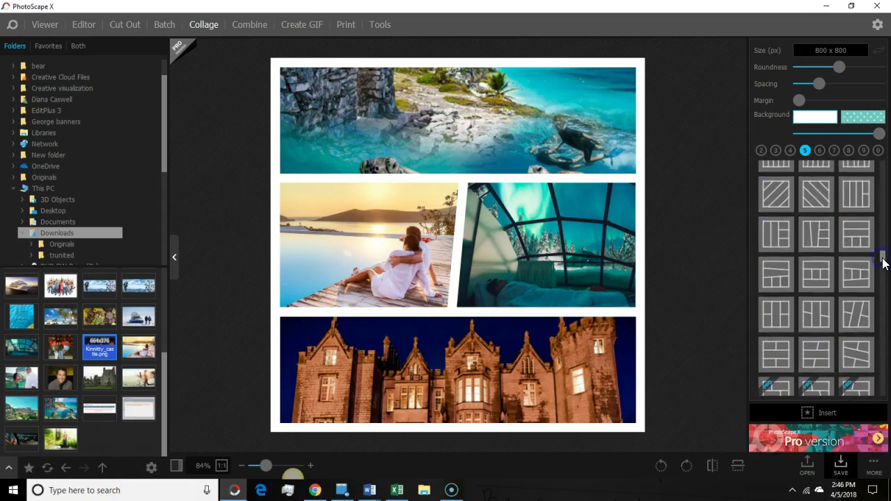
Step: Choose a slanted five-cell layout and add the cruise-ship couple photo to the empty cell
{"action": "left_click", "coordinate": [814, 236]}
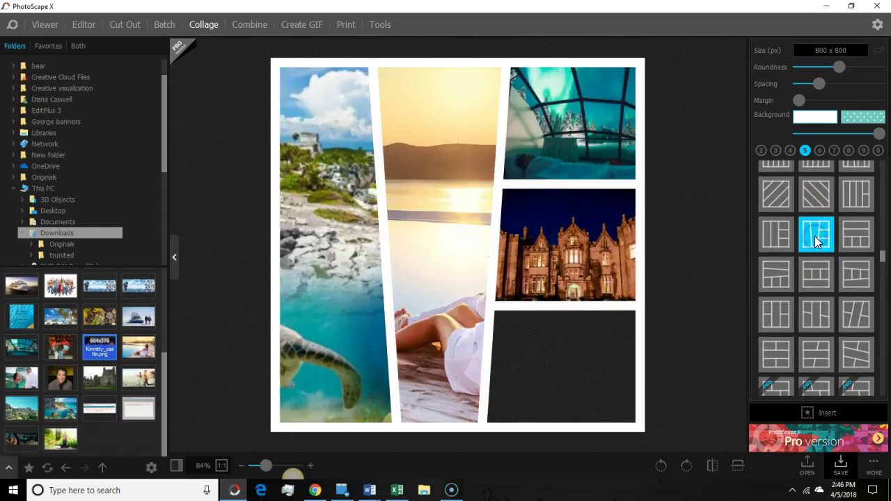
{"action": "left_click", "coordinate": [778, 283]}
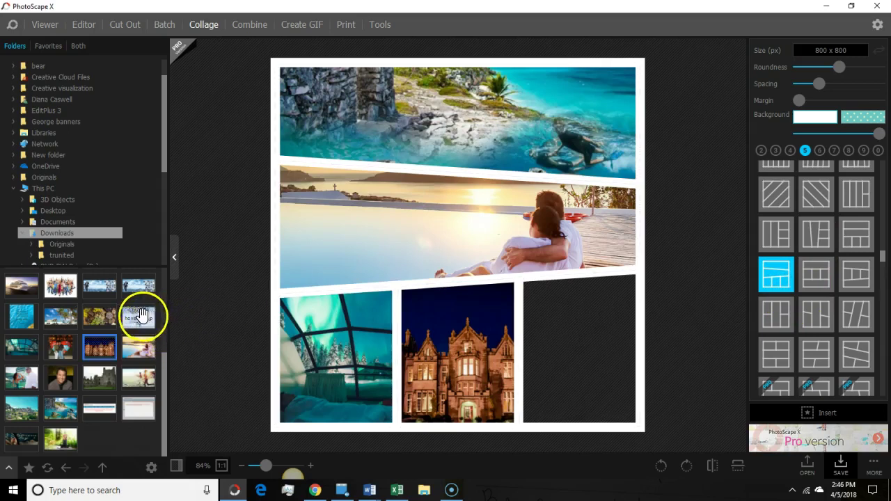
{"action": "mouse_move", "coordinate": [21, 378]}
{"action": "left_mouse_down"}
{"action": "mouse_move", "coordinate": [595, 318]}
{"action": "mouse_move", "coordinate": [581, 326]}
{"action": "mouse_move", "coordinate": [571, 316]}
{"action": "mouse_move", "coordinate": [557, 367]}
{"action": "mouse_move", "coordinate": [153, 421]}
{"action": "mouse_move", "coordinate": [84, 386]}
{"action": "mouse_move", "coordinate": [21, 376]}
{"action": "left_mouse_up"}
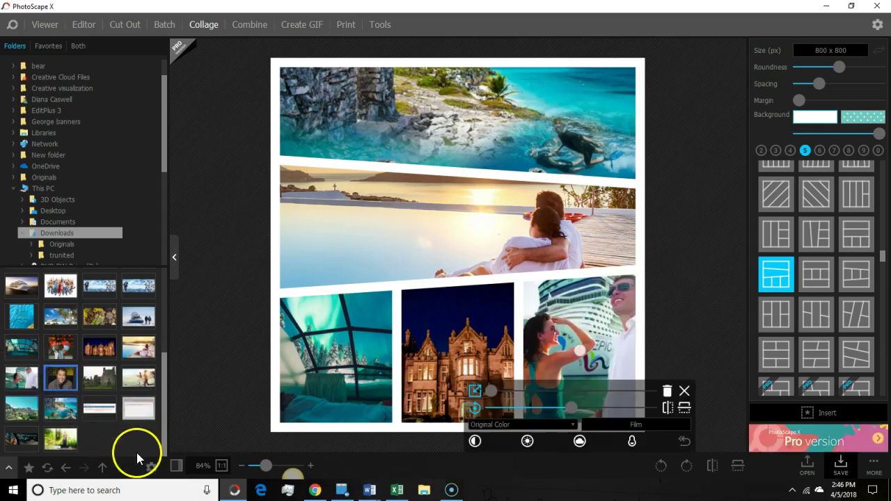
{"action": "left_click", "coordinate": [698, 318]}
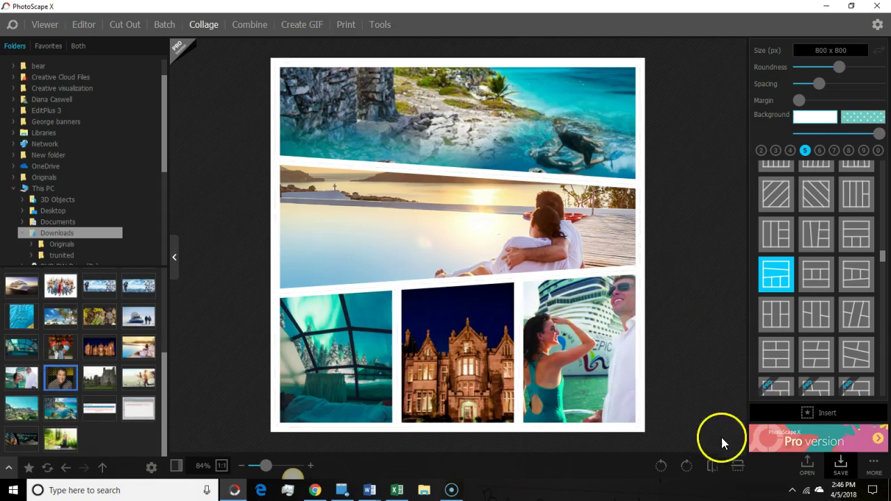
Step: Save the collage as watercollage.png by prefixing 'water' to the name, and dismiss the Completed notice
{"action": "left_click", "coordinate": [839, 464]}
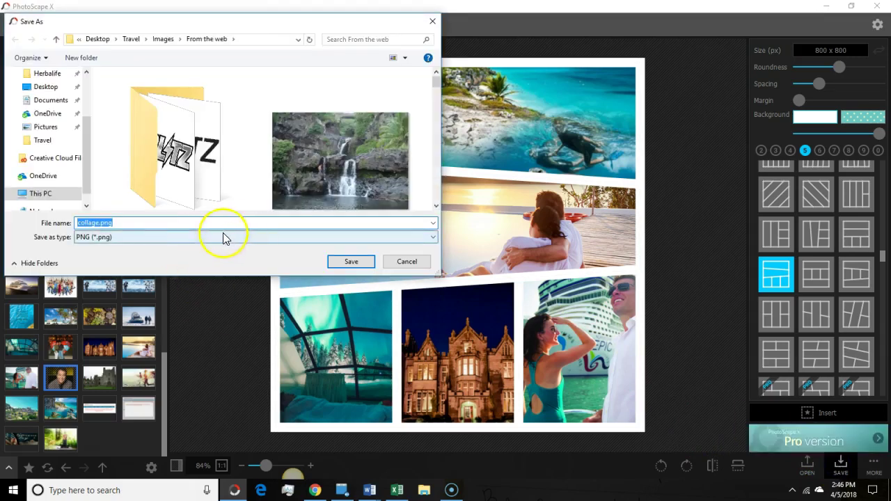
{"action": "left_click", "coordinate": [80, 223]}
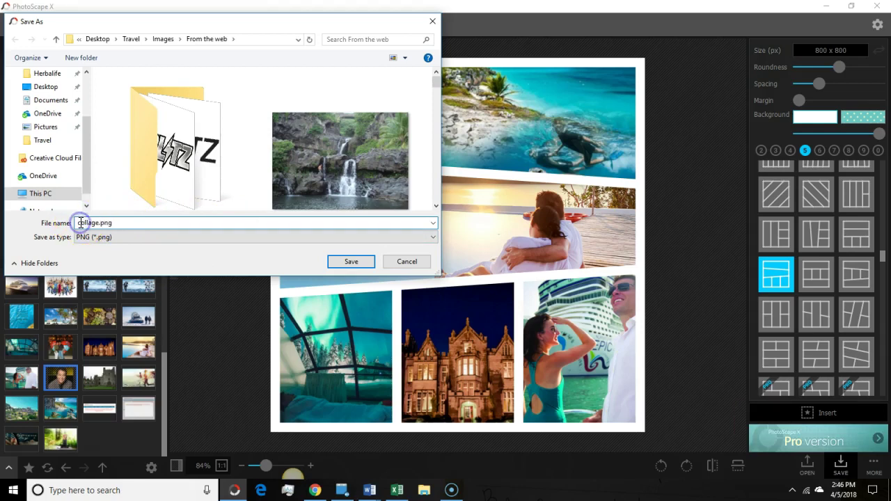
{"action": "type", "text": "water"}
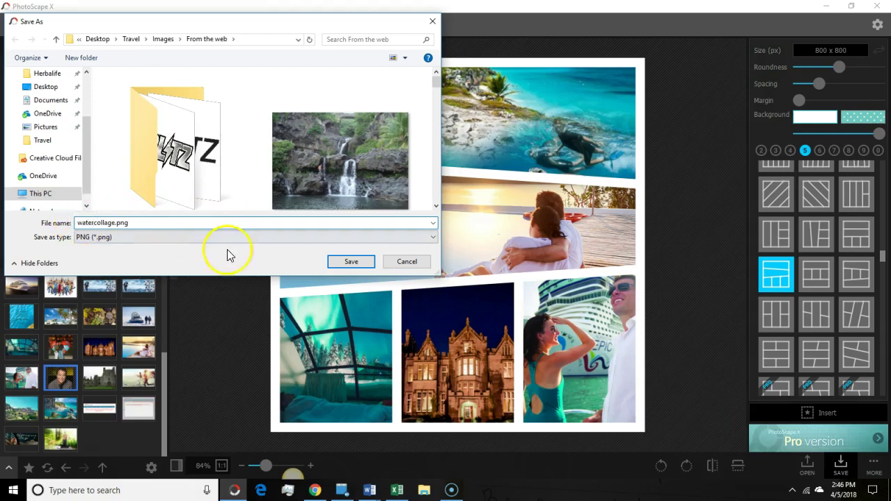
{"action": "left_click", "coordinate": [362, 254]}
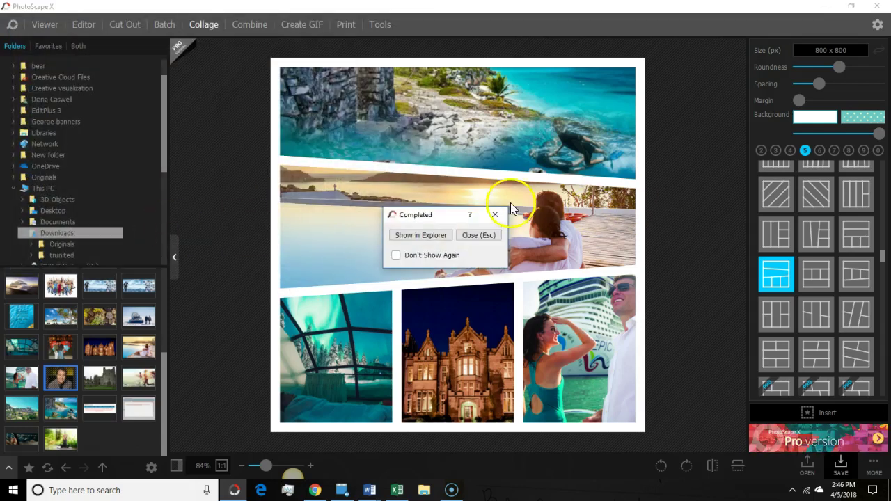
{"action": "left_click", "coordinate": [500, 215]}
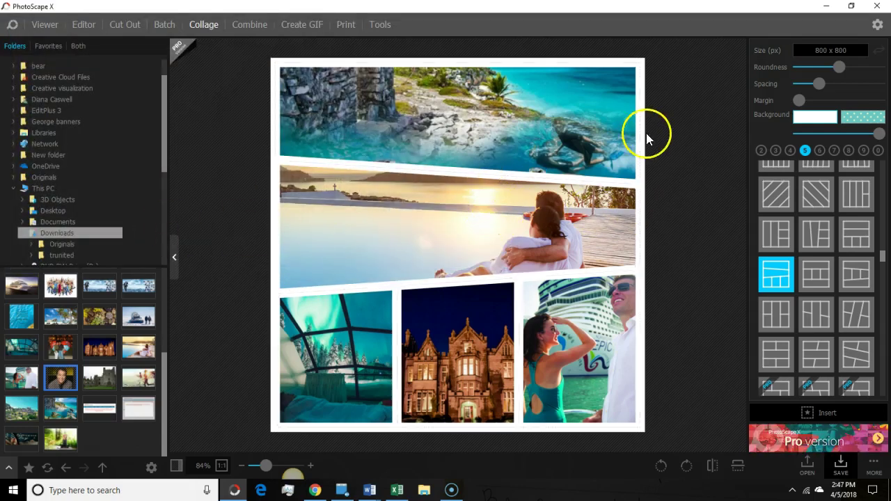
Step: Switch to the Editor and browse Travel > Images > From the web to list its images
{"action": "left_click", "coordinate": [88, 28]}
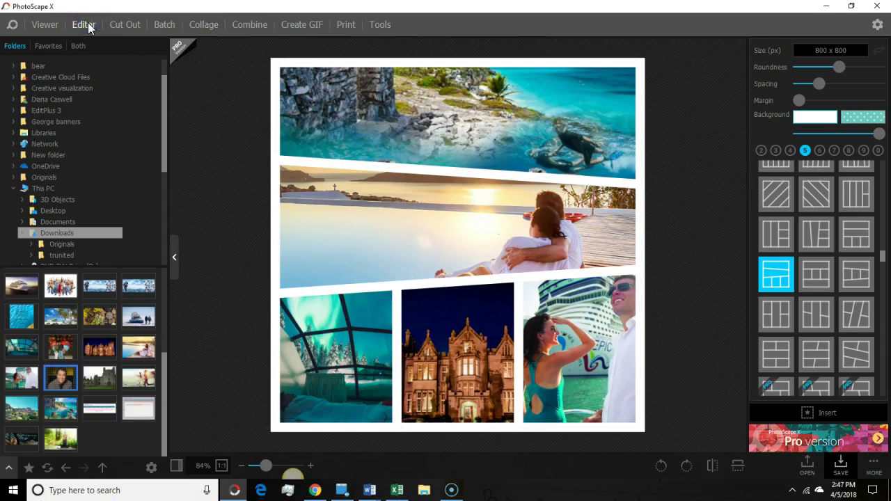
{"action": "left_click", "coordinate": [88, 28]}
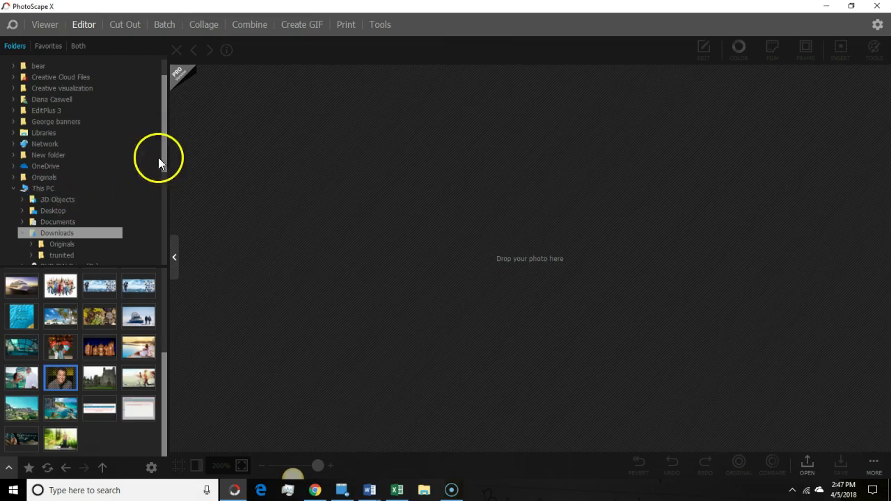
{"action": "left_click_drag", "start_coordinate": [163, 149], "coordinate": [177, 241]}
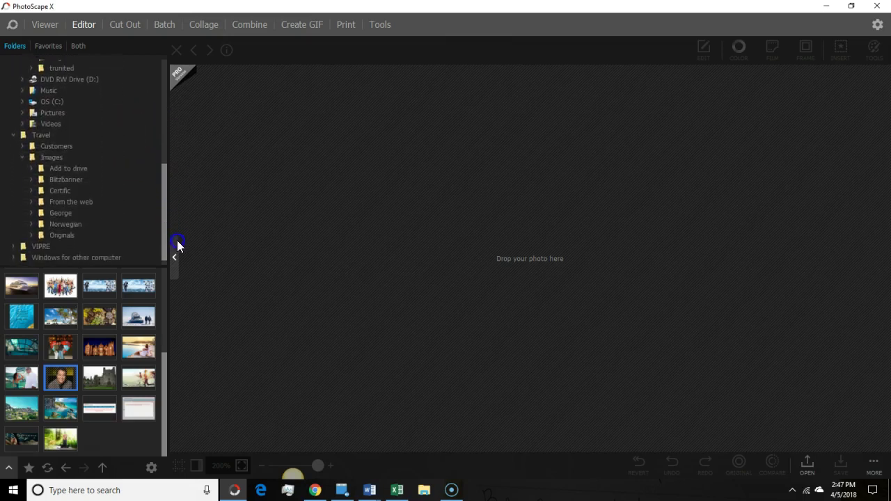
{"action": "double_click", "coordinate": [75, 203]}
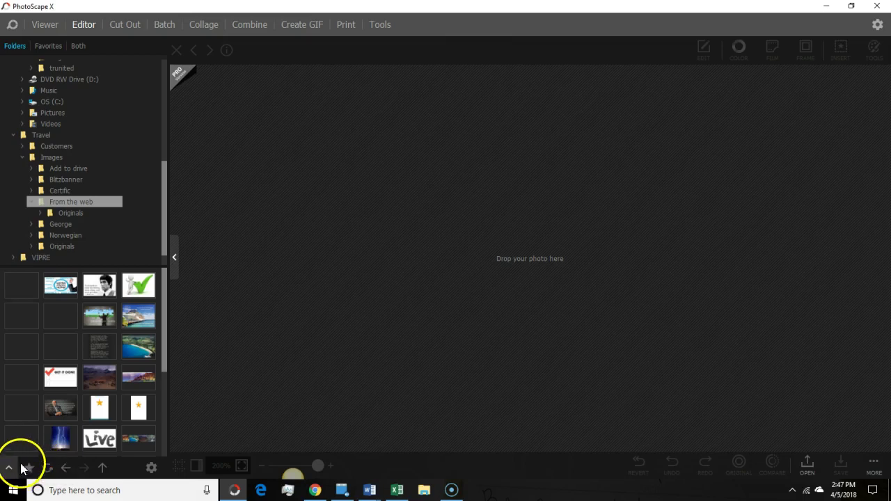
{"action": "scroll", "coordinate": [60, 431], "scroll_direction": "down", "scroll_amount": 3}
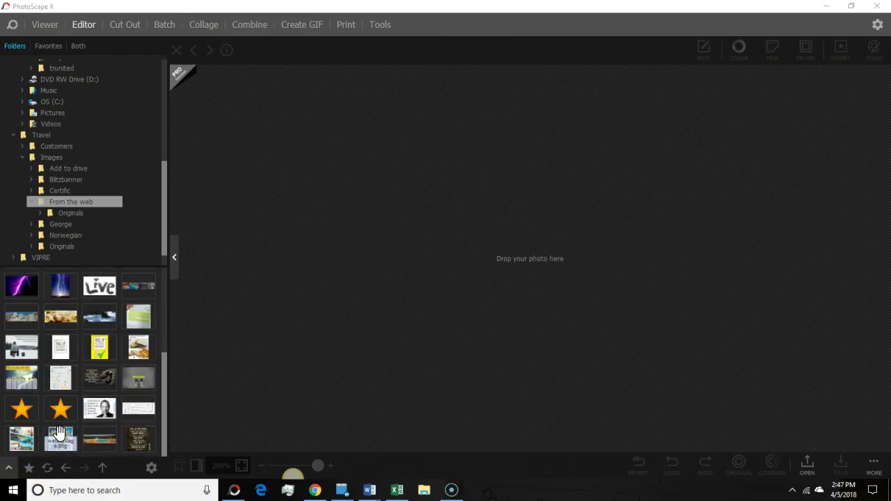
Step: Load the 800 x 800 watercollage.png onto the Editor canvas from the browser
{"action": "left_click_drag", "start_coordinate": [60, 432], "coordinate": [419, 268]}
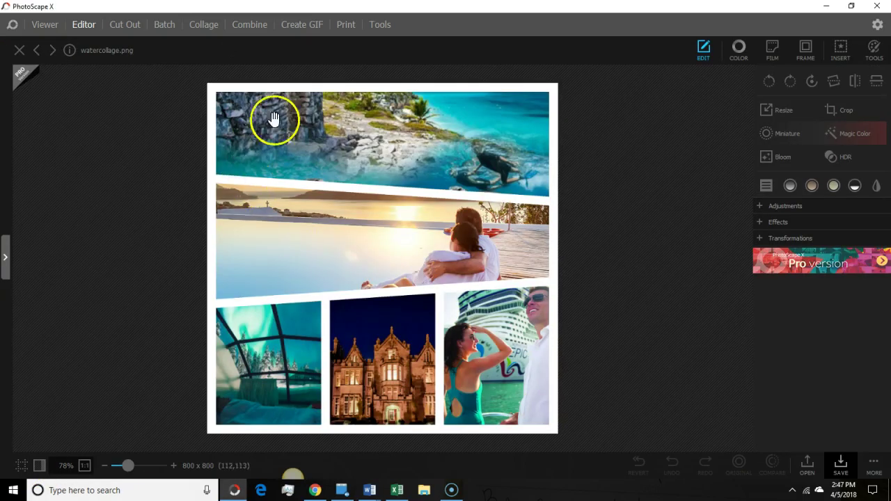